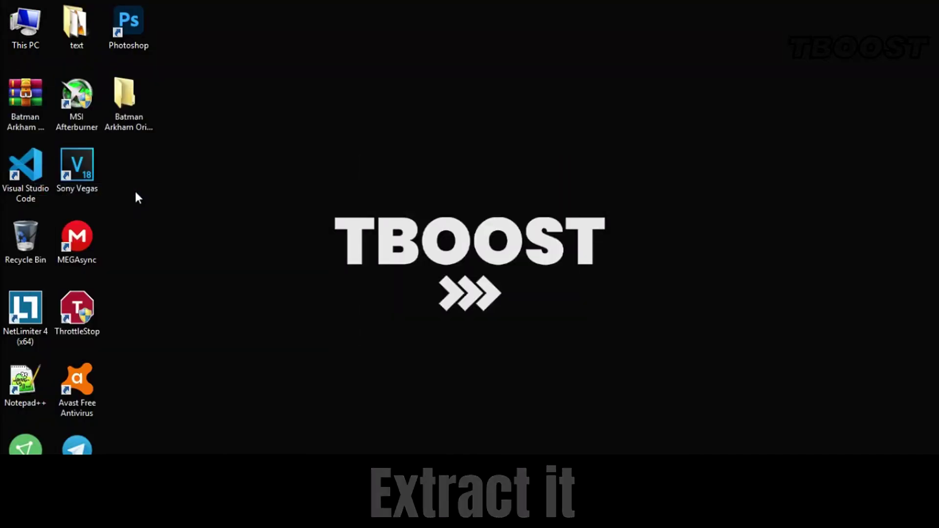
# Extract the Batman Arkham Origins FPS BOOST PACK archive onto the desktop.
pyautogui.click(131, 127)
# Copy GFXSettings.BatmanArkhamOrigins.xml from the boost pack's Game Config File folder.
pyautogui.doubleClick(131, 127)
pyautogui.click(887, 8)
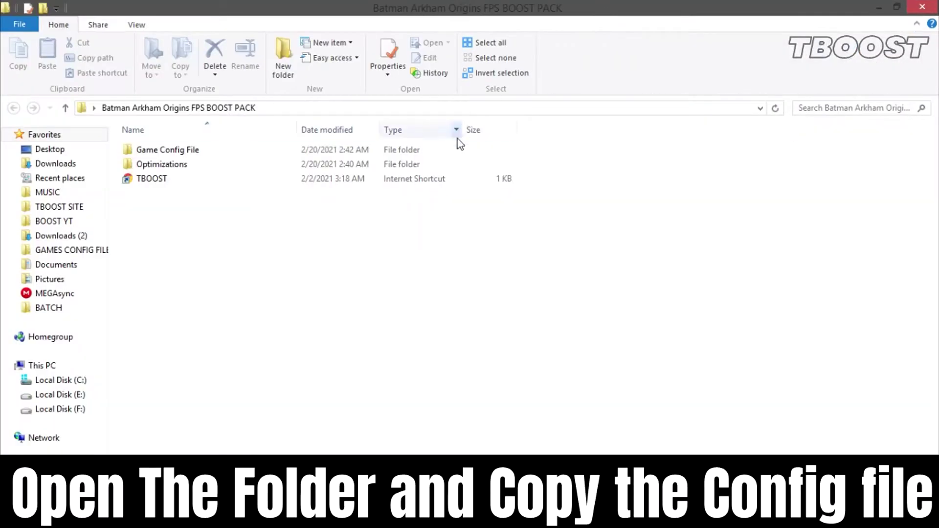
pyautogui.doubleClick(456, 150)
pyautogui.rightClick(456, 149)
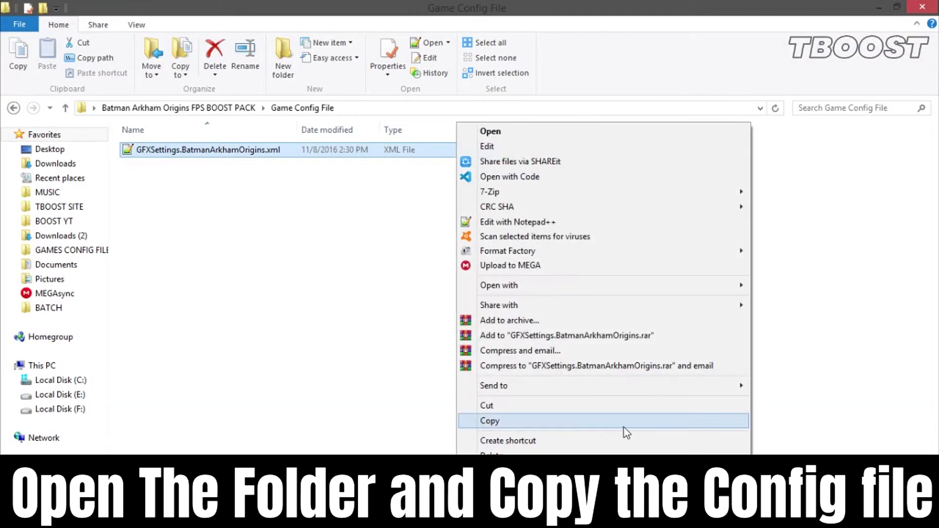
pyautogui.click(678, 423)
# Paste it into Documents\WB Games\Batman Arkham Origins, replacing the existing config file.
pyautogui.click(64, 268)
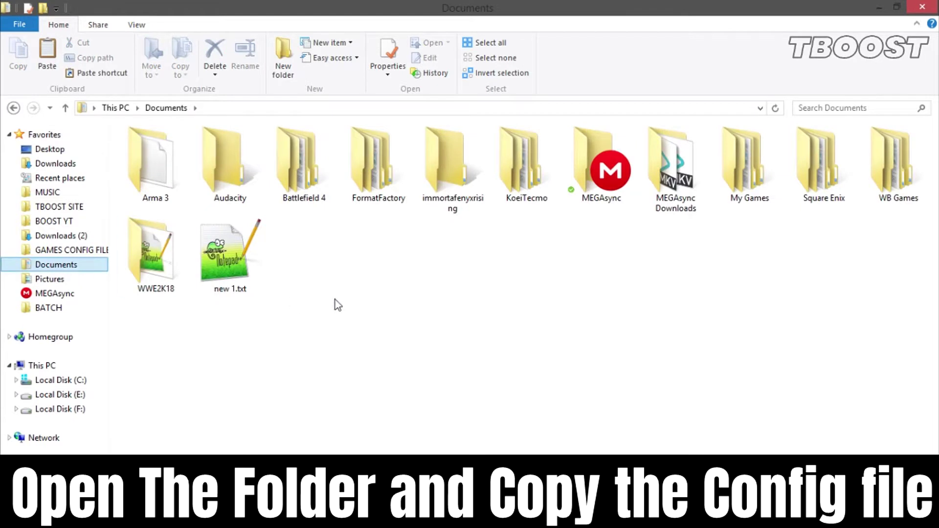
pyautogui.doubleClick(895, 166)
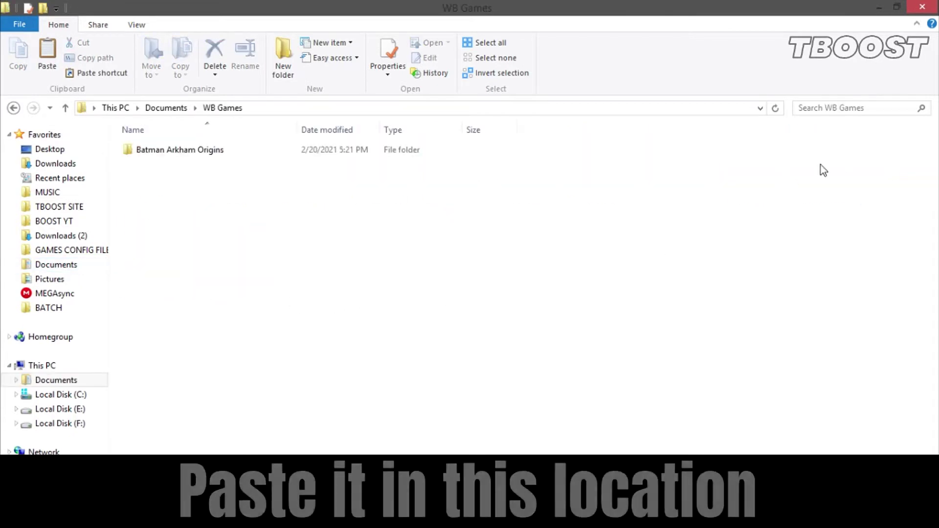
pyautogui.doubleClick(315, 153)
pyautogui.rightClick(319, 195)
pyautogui.click(416, 296)
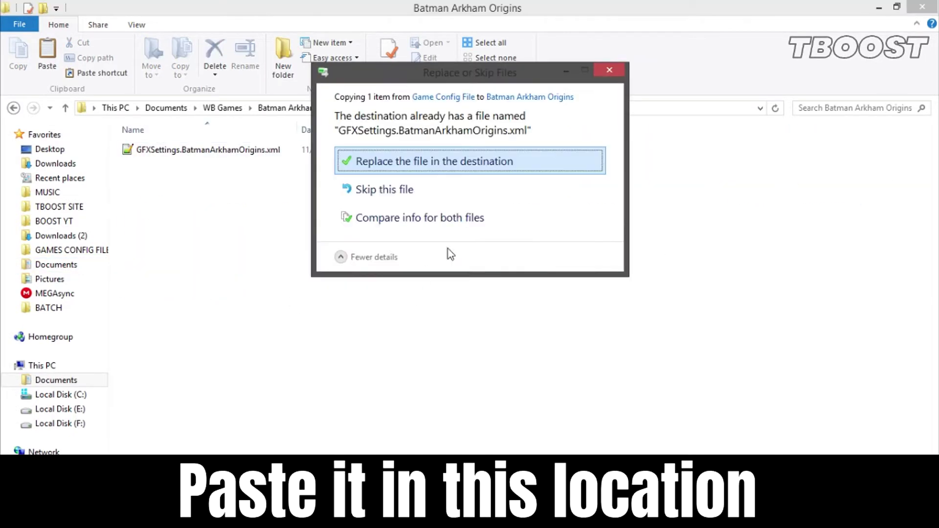
pyautogui.click(535, 166)
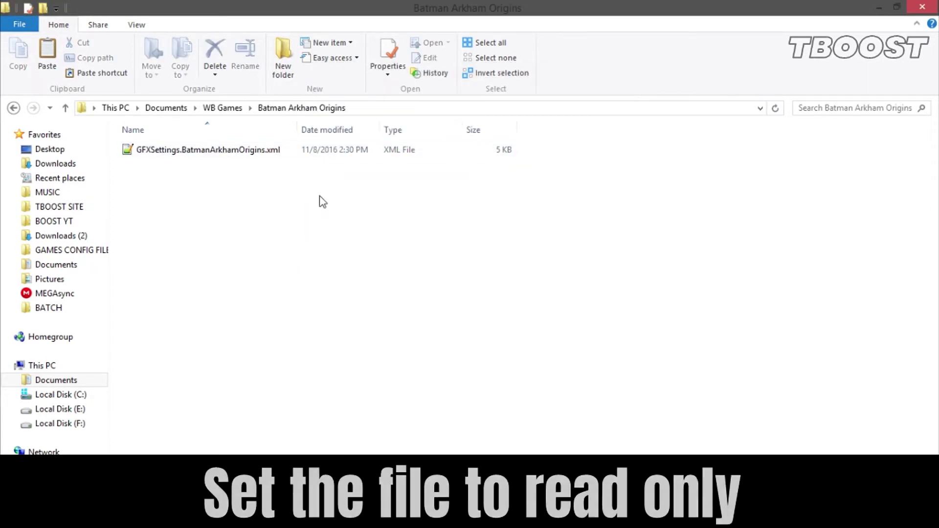
pyautogui.rightClick(319, 196)
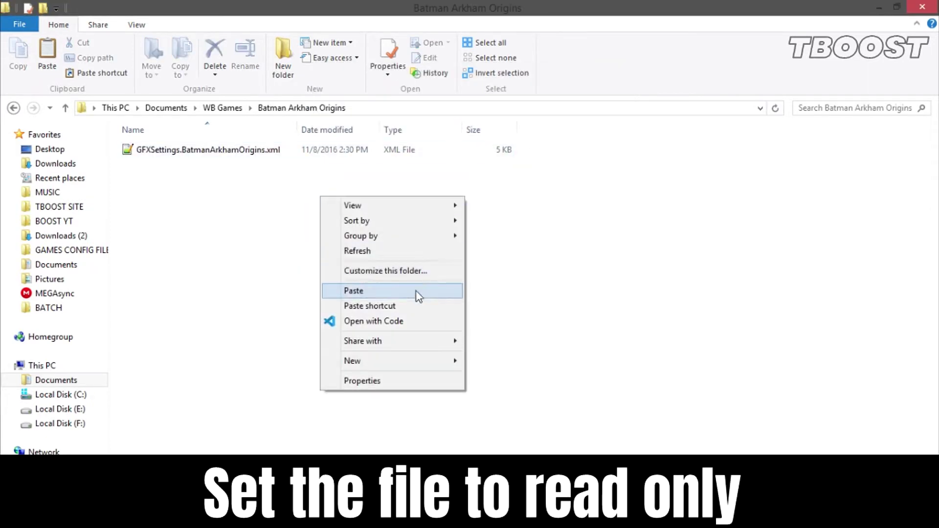
pyautogui.click(416, 292)
pyautogui.click(535, 166)
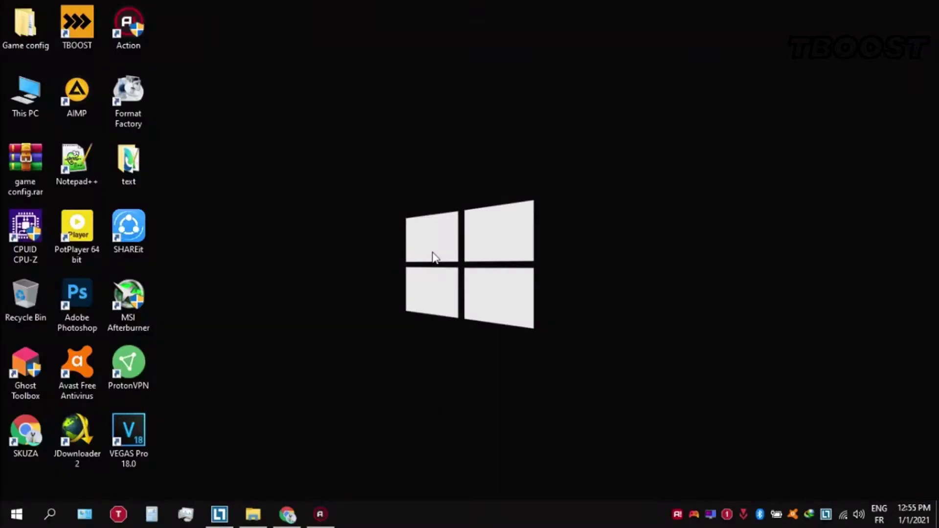
# Open Ultimate Perofrmance Command.txt from Game config\Optimizations in Notepad++ and copy the powercfg command.
pyautogui.doubleClick(33, 16)
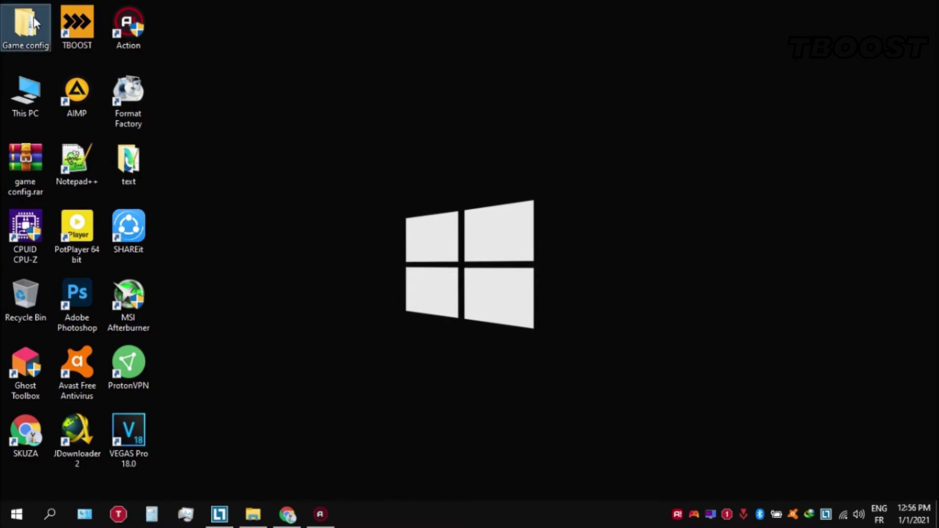
pyautogui.doubleClick(234, 169)
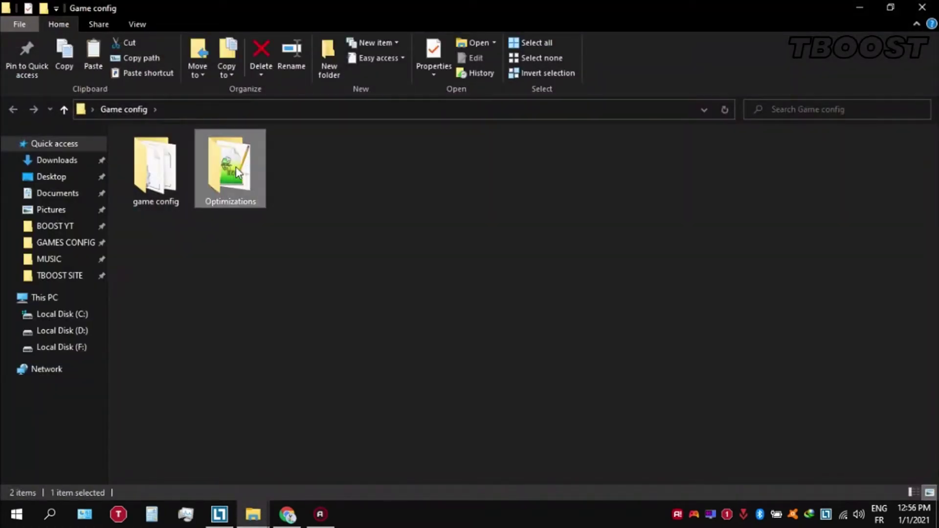
pyautogui.click(235, 167)
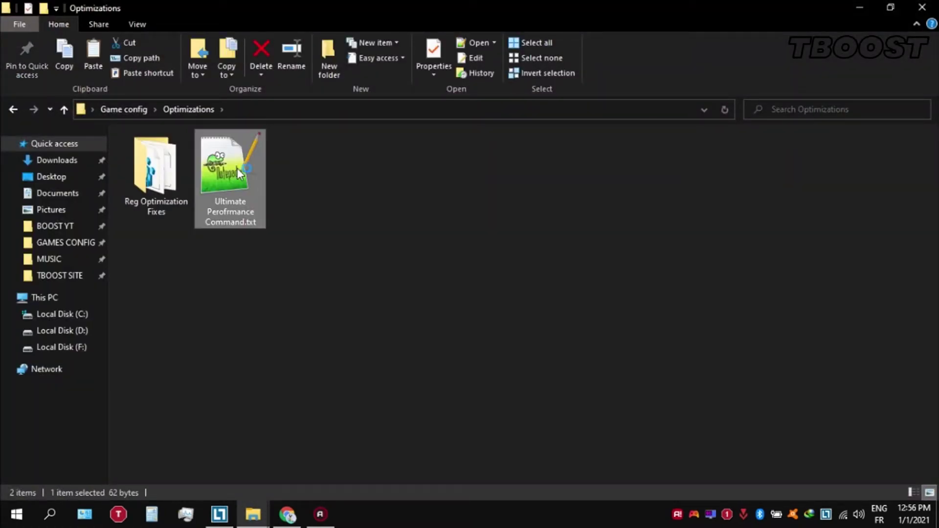
pyautogui.doubleClick(237, 169)
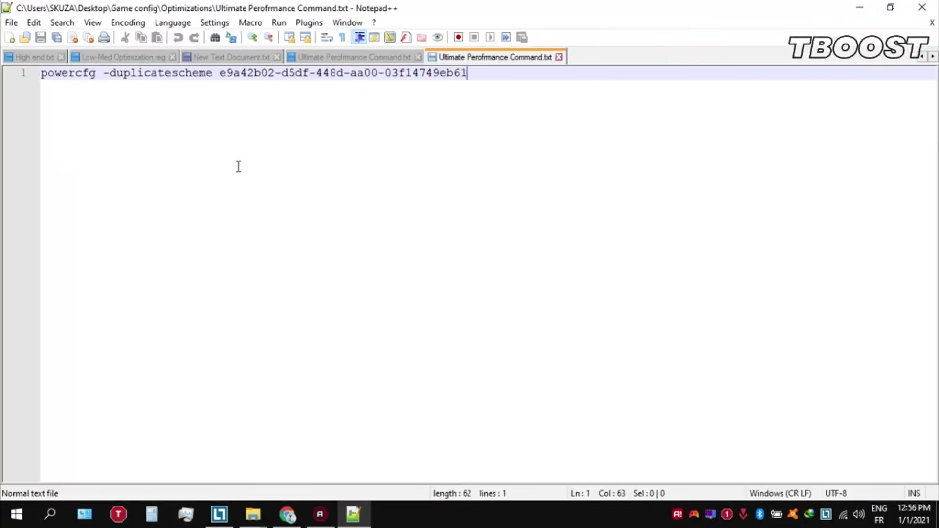
pyautogui.moveTo(478, 85); pyautogui.dragTo(25, 72)
pyautogui.rightClick(107, 73)
pyautogui.click(231, 98)
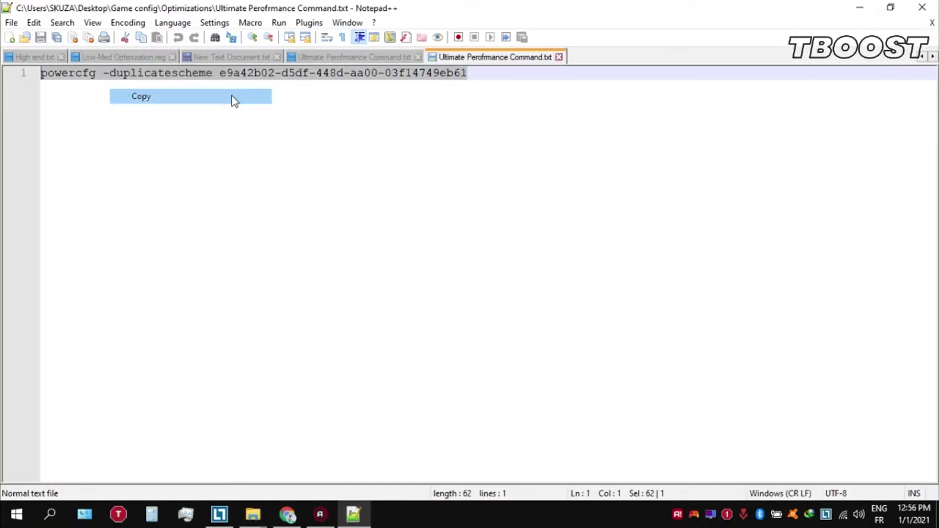
# Launch Command Prompt as administrator from a Start menu search for cmd.
pyautogui.press('super')
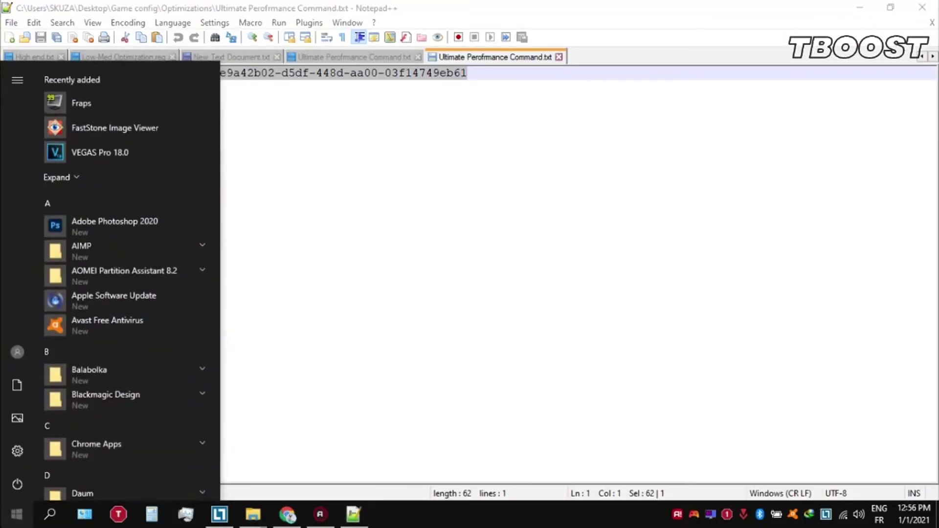
pyautogui.write('cmd')
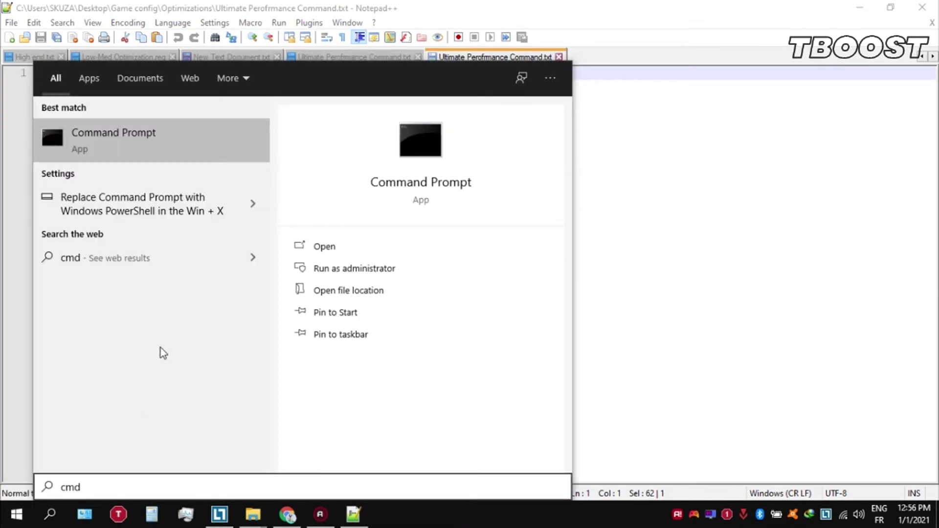
pyautogui.rightClick(138, 131)
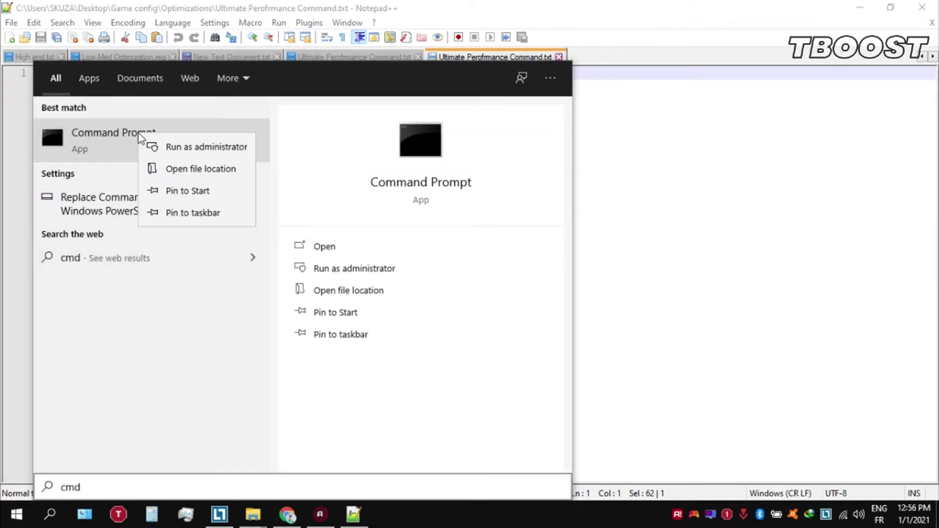
pyautogui.click(224, 149)
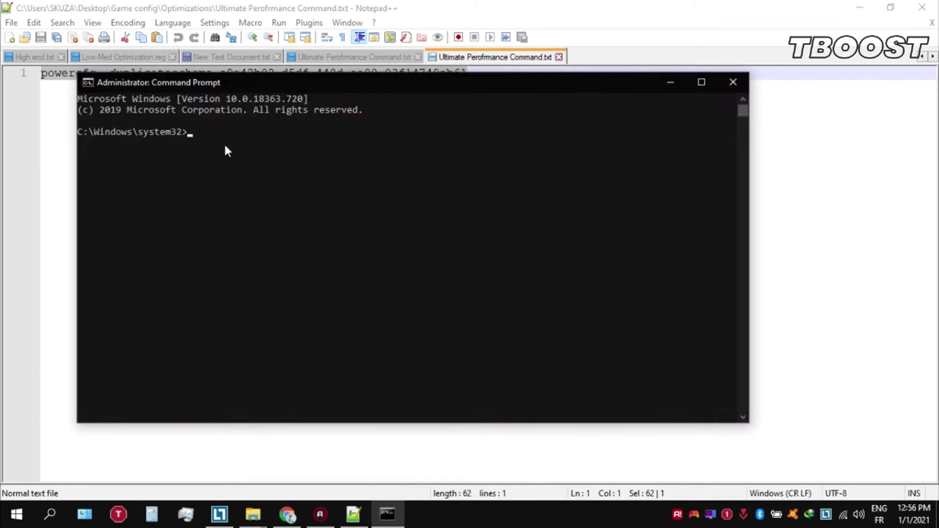
# Paste and run the powercfg -duplicatescheme command, then close the console.
pyautogui.rightClick(236, 84)
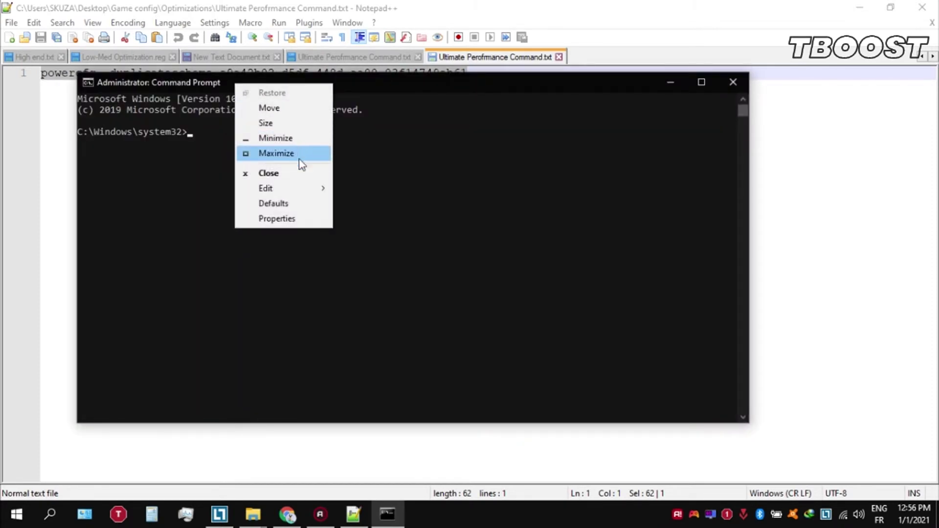
pyautogui.moveTo(304, 187)
pyautogui.click(379, 218)
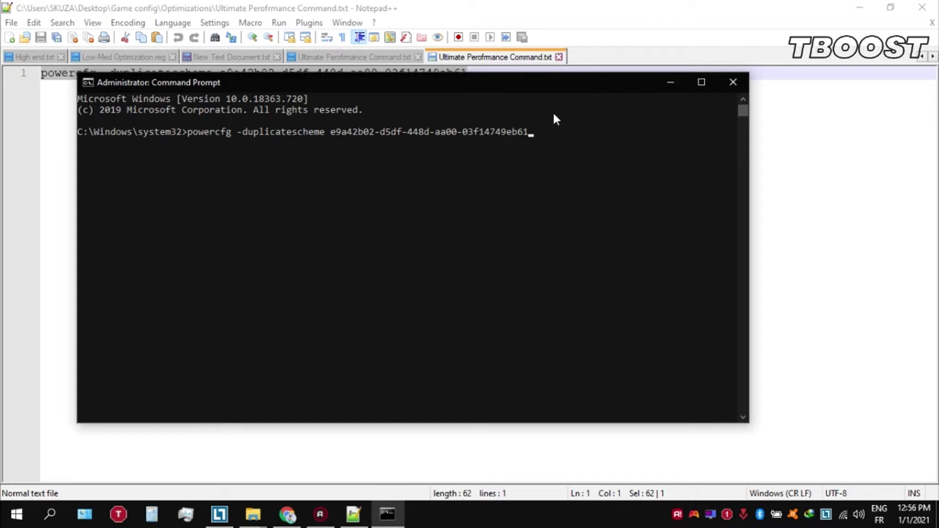
pyautogui.press('Return')
pyautogui.click(733, 82)
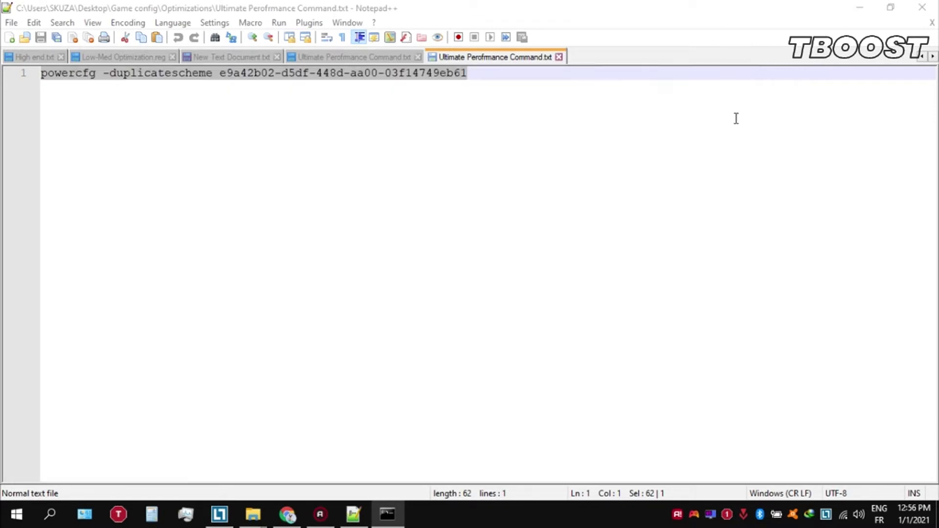
# Open Power Options from the battery tray icon and select the Ultimate Performance plan.
pyautogui.rightClick(778, 508)
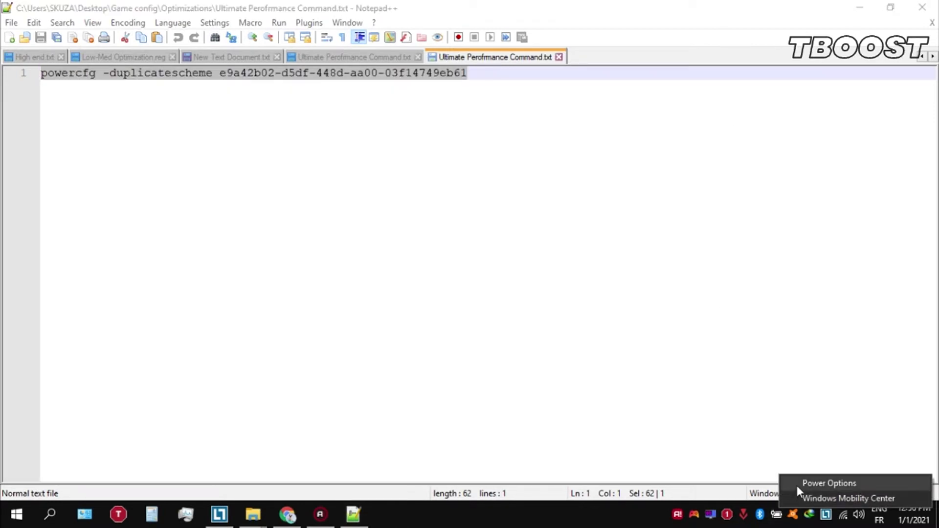
pyautogui.click(797, 485)
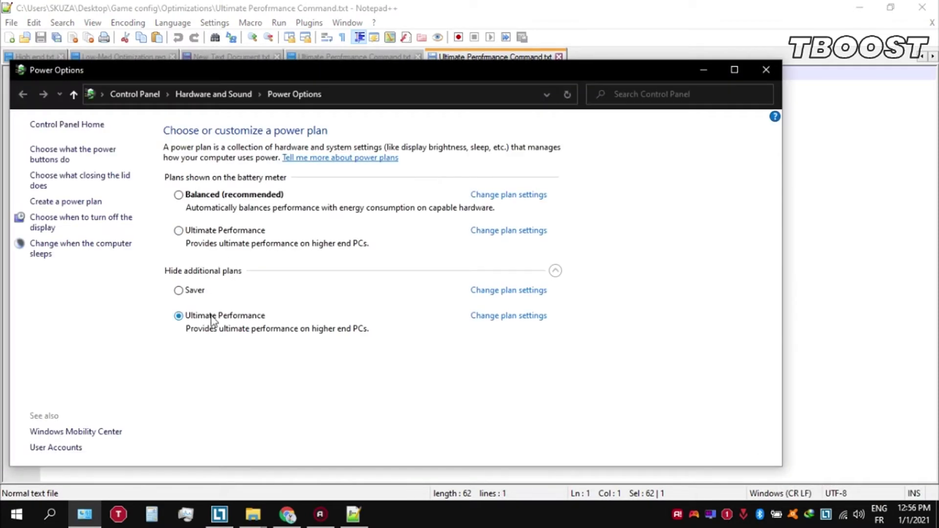
pyautogui.click(189, 293)
pyautogui.click(192, 314)
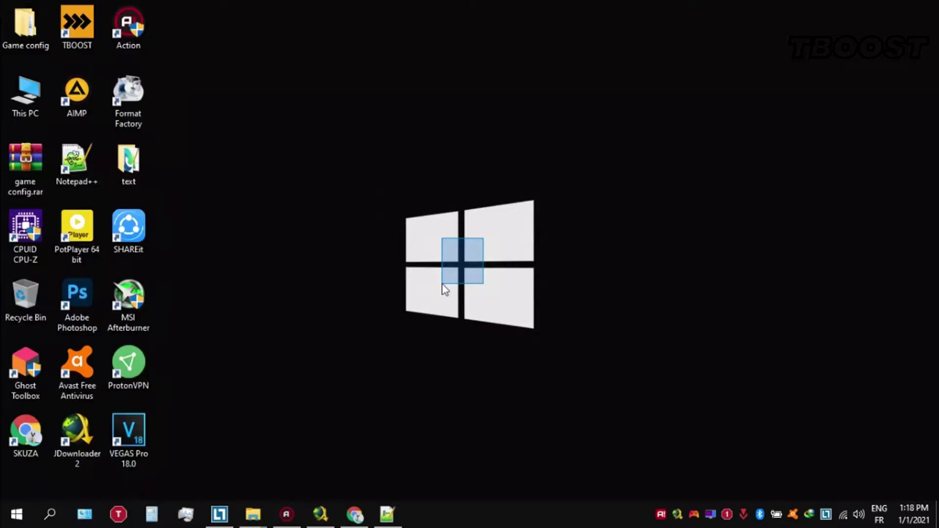
pyautogui.moveTo(442, 283); pyautogui.dragTo(442, 283)
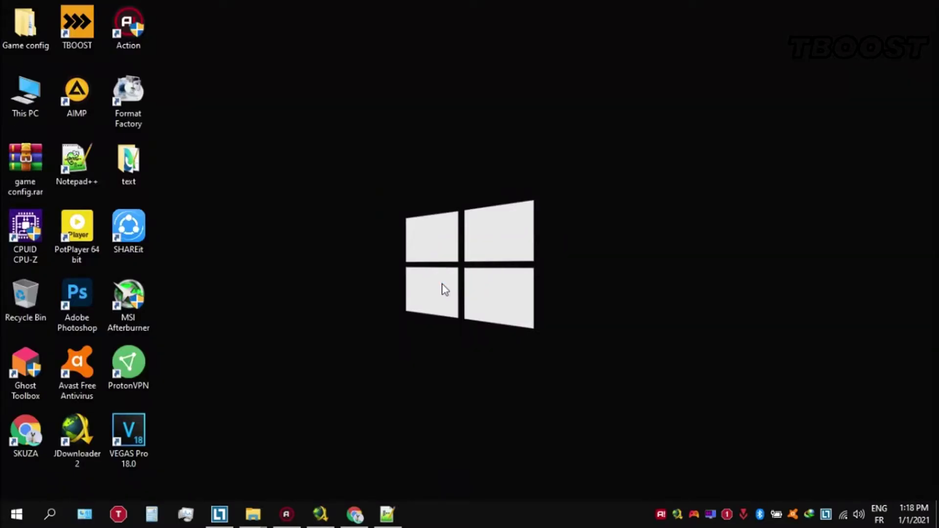
# Open the Reg Optimization Fixes folder inside Game config\Optimizations.
pyautogui.doubleClick(20, 36)
pyautogui.doubleClick(239, 158)
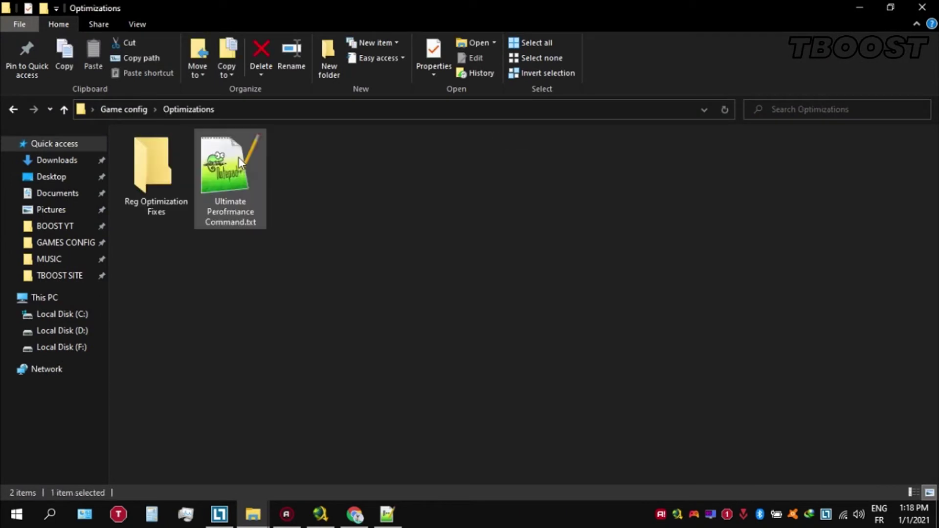
pyautogui.doubleClick(164, 169)
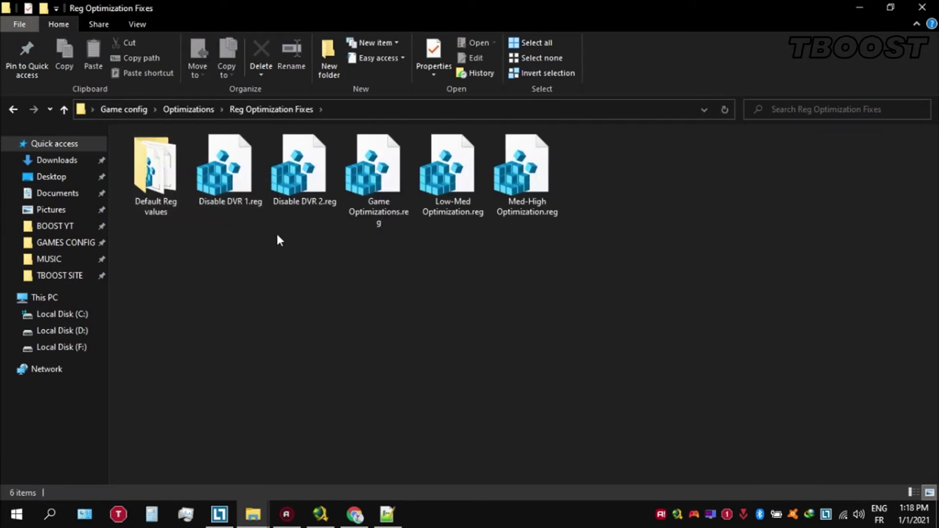
pyautogui.moveTo(235, 223); pyautogui.dragTo(559, 151)
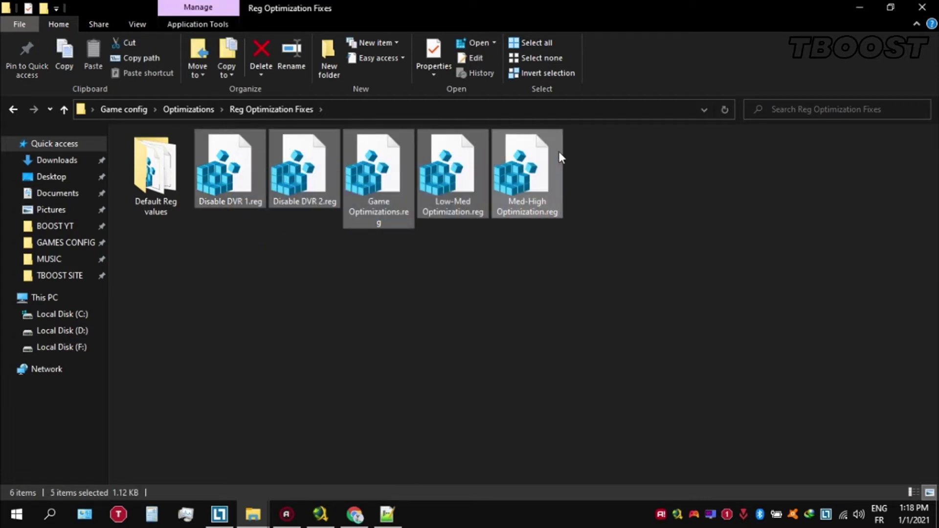
pyautogui.click(242, 290)
# Merge Disable DVR 1, Disable DVR 2, Game Optimizations and Low-Med Optimization .reg files into the registry.
pyautogui.doubleClick(243, 179)
pyautogui.click(567, 304)
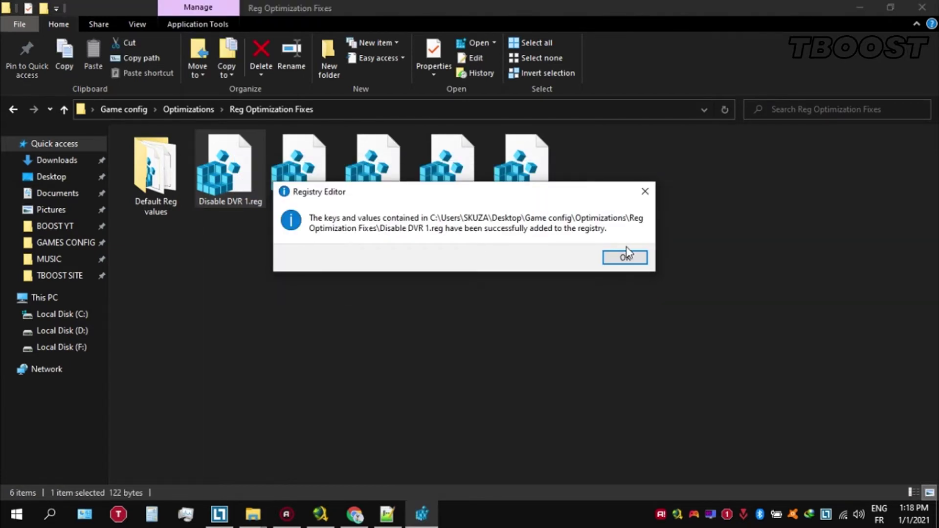
pyautogui.click(626, 255)
pyautogui.doubleClick(322, 189)
pyautogui.click(573, 278)
pyautogui.click(623, 256)
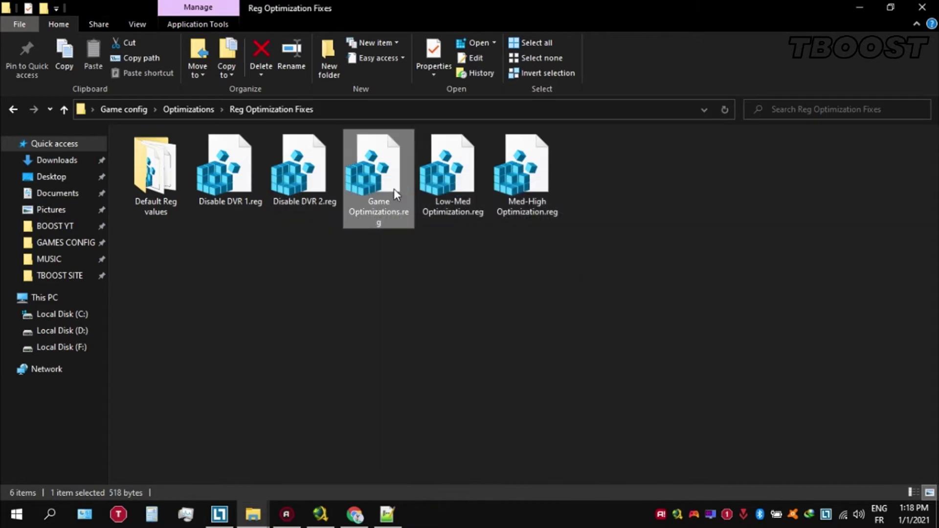
pyautogui.doubleClick(394, 189)
pyautogui.click(569, 277)
pyautogui.click(623, 256)
pyautogui.doubleClick(476, 200)
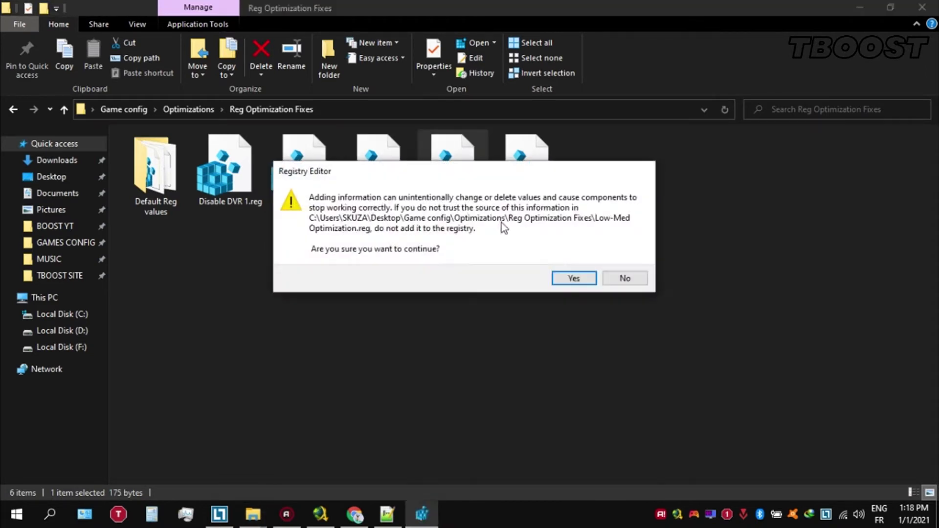
pyautogui.click(574, 278)
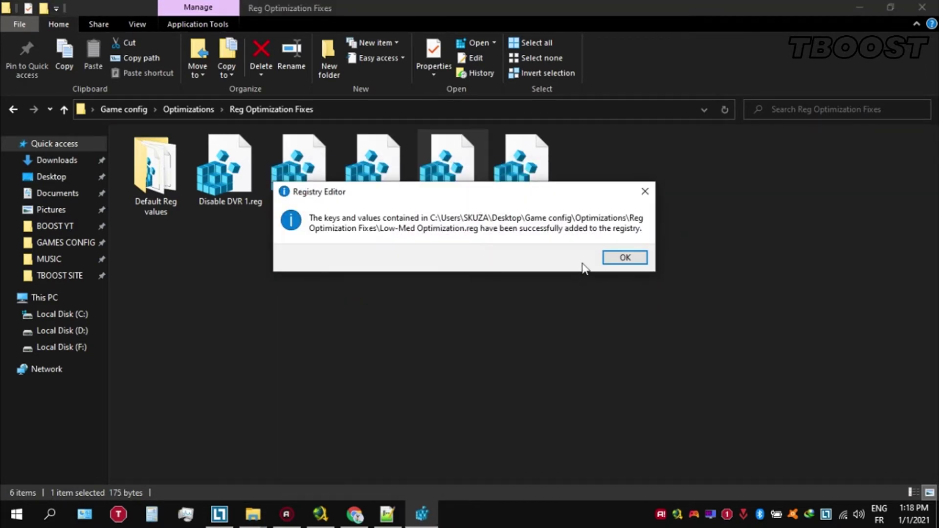
pyautogui.click(622, 255)
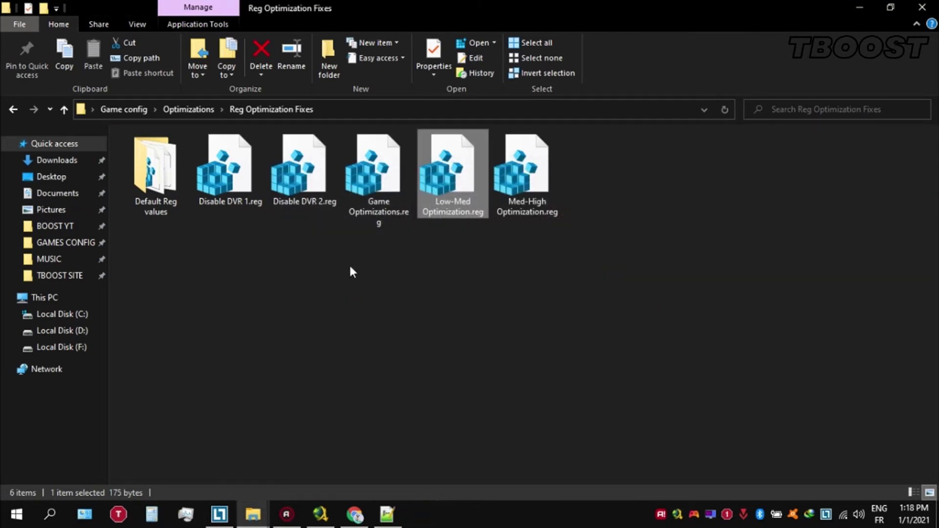
pyautogui.doubleClick(175, 186)
# Check the Default Reg values files, then extract the ThrottleStop archive and open ThrottleStop_8.70.6.
pyautogui.moveTo(152, 248); pyautogui.dragTo(436, 159)
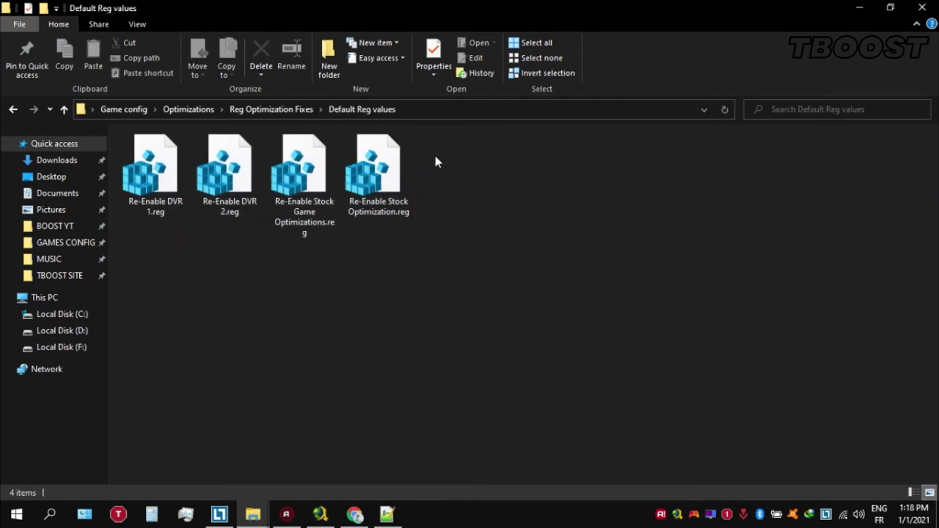
pyautogui.click(271, 109)
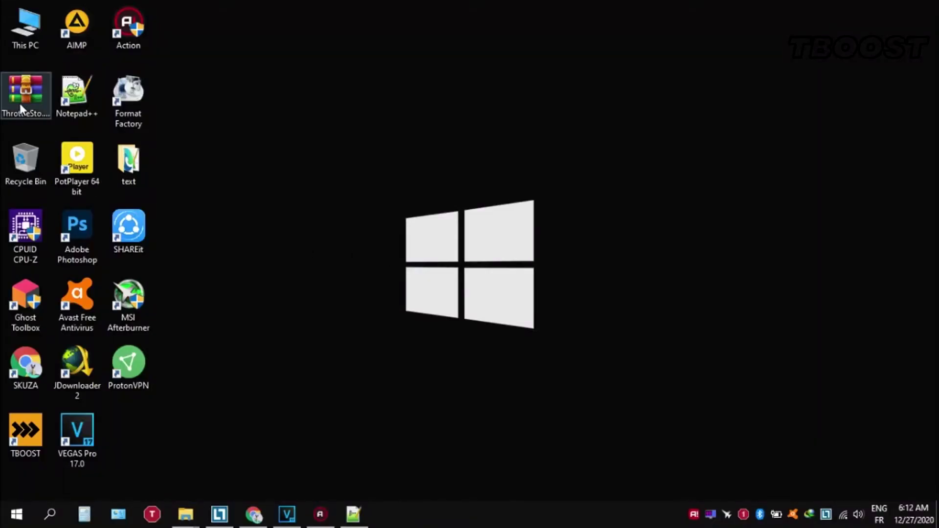
pyautogui.rightClick(20, 104)
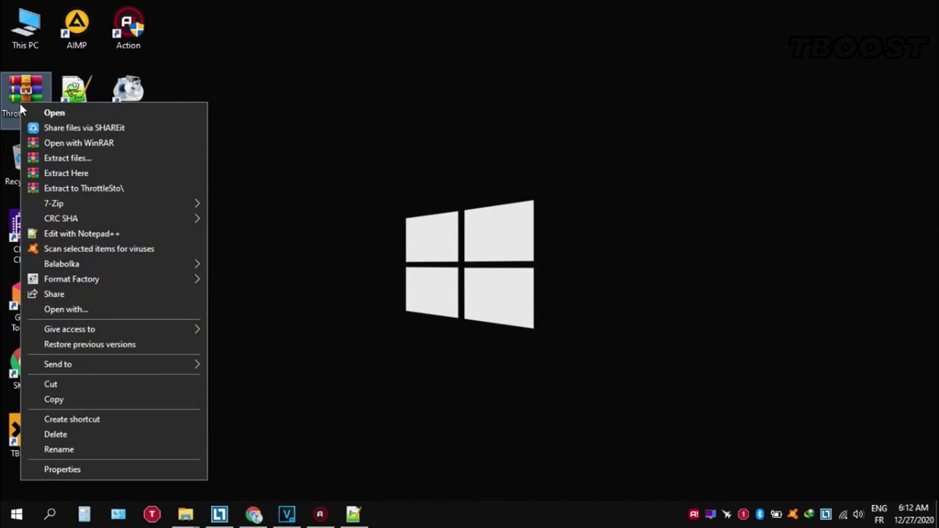
pyautogui.click(161, 173)
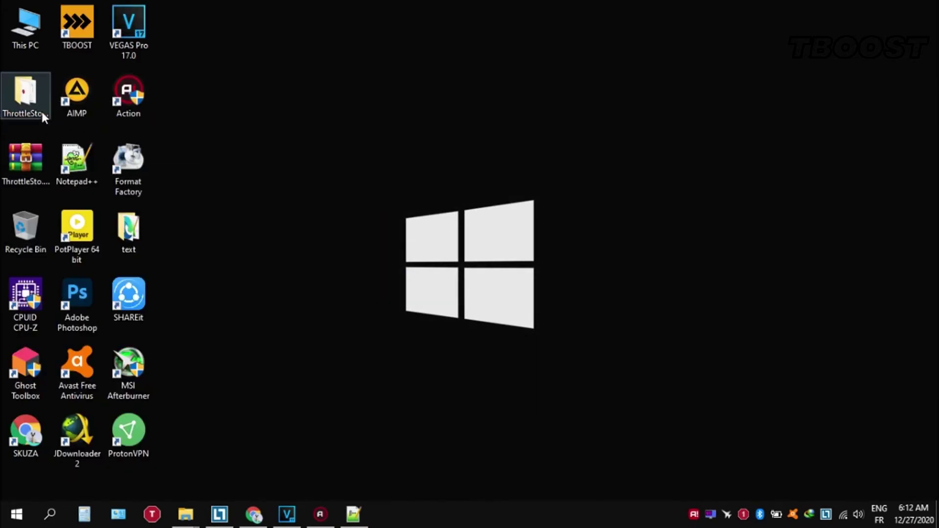
pyautogui.doubleClick(20, 104)
pyautogui.doubleClick(341, 12)
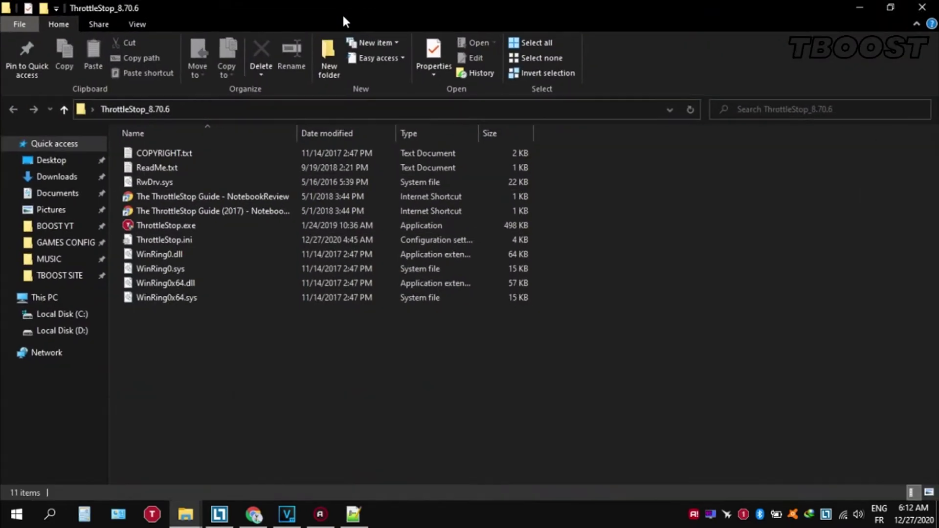
# Launch ThrottleStop.exe and keep the Performance profile selected.
pyautogui.doubleClick(211, 225)
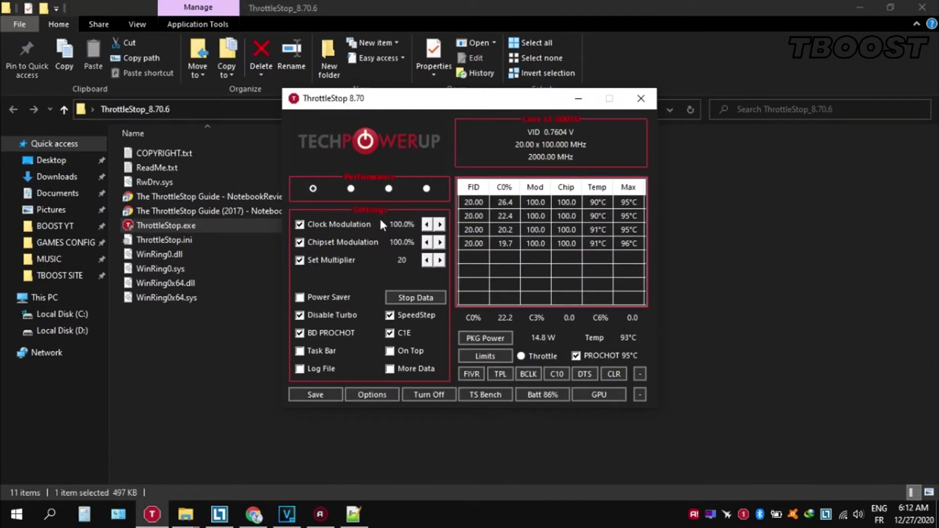
pyautogui.click(351, 188)
pyautogui.click(389, 188)
pyautogui.click(350, 188)
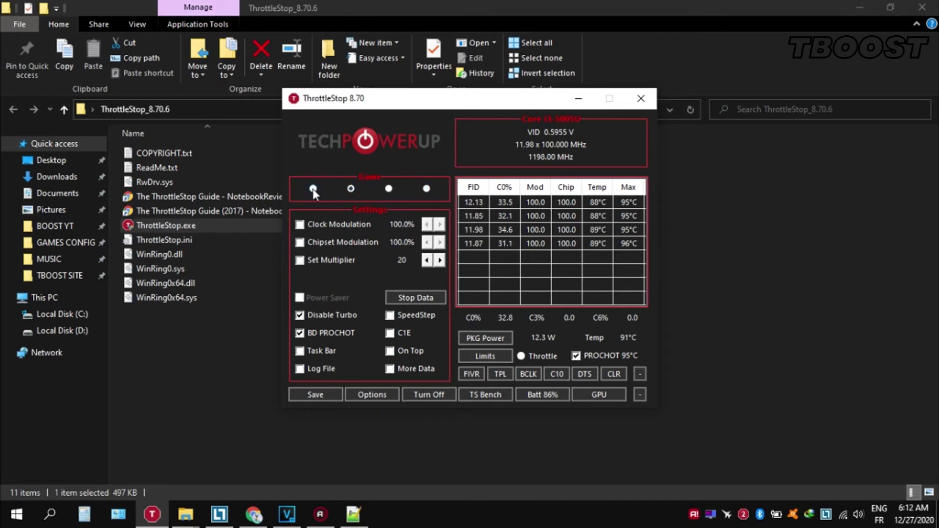
pyautogui.click(312, 189)
# In FIVR, unlock adjustable voltage, set CPU core offset to -49.8 mV and apply.
pyautogui.click(323, 389)
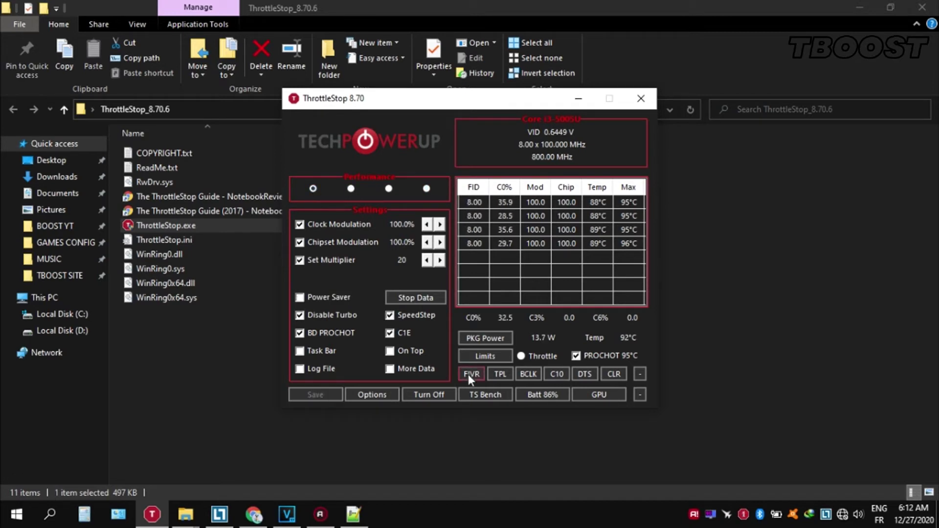
pyautogui.click(471, 374)
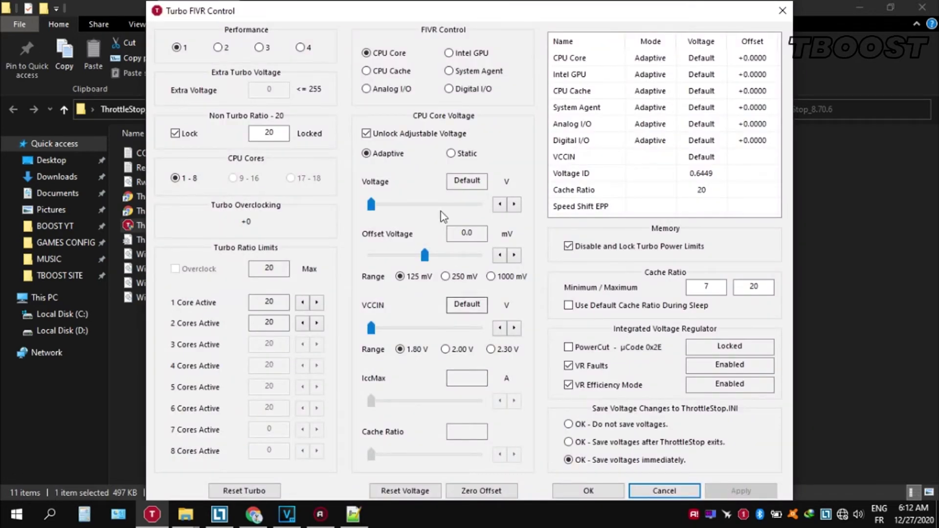
pyautogui.click(421, 133)
pyautogui.click(425, 138)
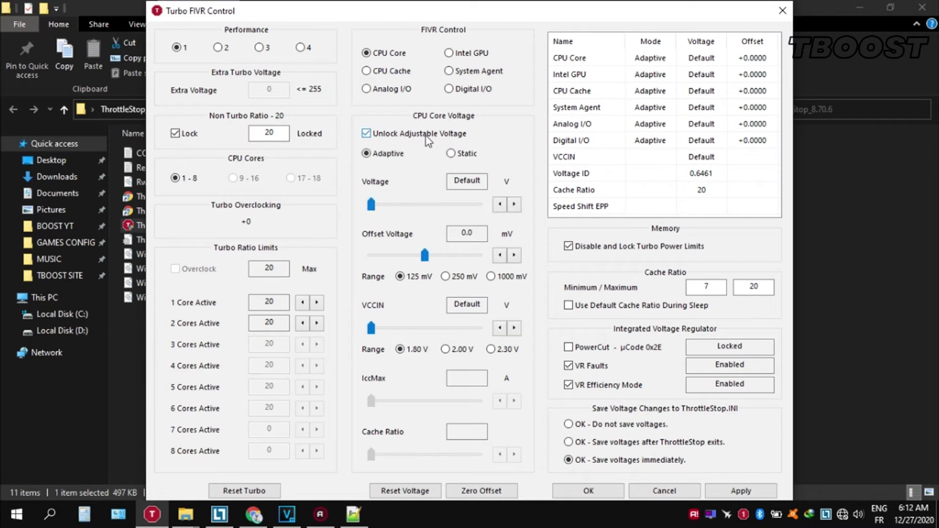
pyautogui.moveTo(423, 254); pyautogui.dragTo(403, 254)
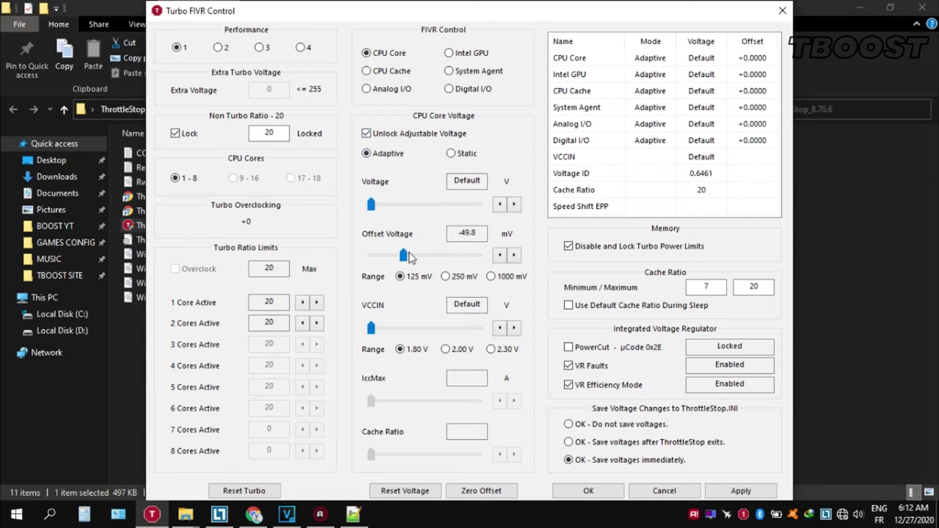
pyautogui.click(741, 490)
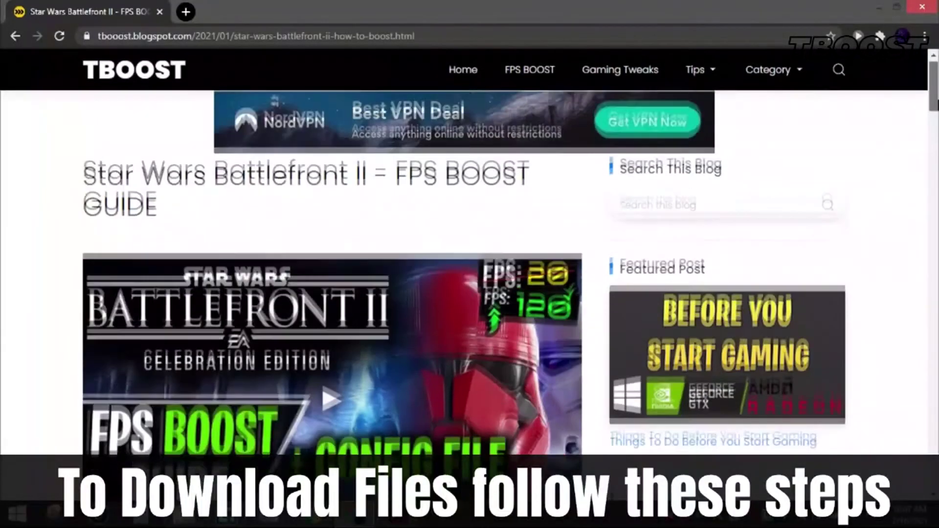
# Scroll the TBOOST post to How to install? and follow the DOWNLOAD CONFIG FILE link.
pyautogui.scroll(-20, 469, 269)
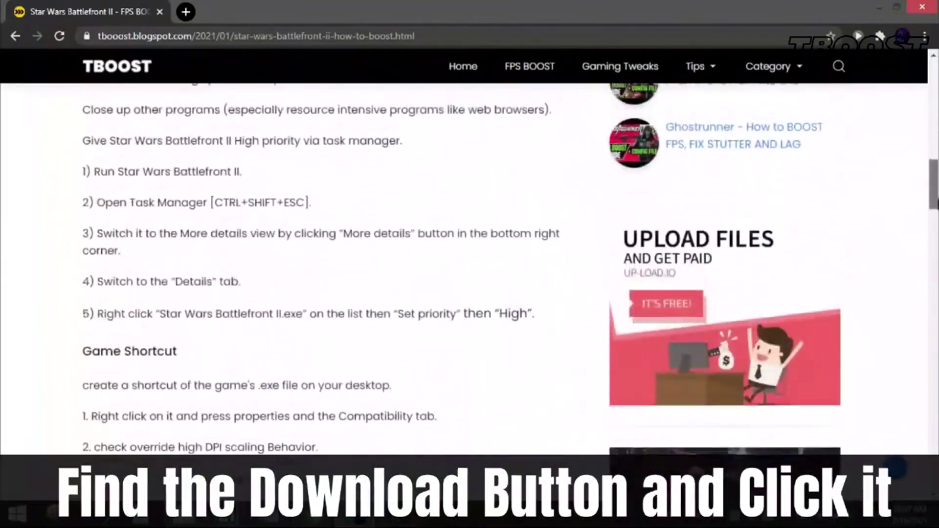
pyautogui.scroll(-15, 469, 269)
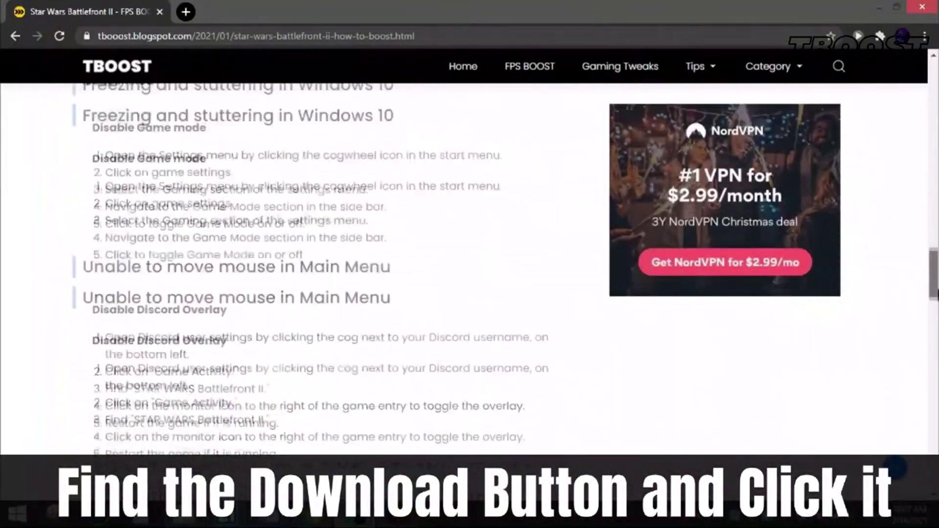
pyautogui.scroll(-15, 388, 337)
pyautogui.click(387, 337)
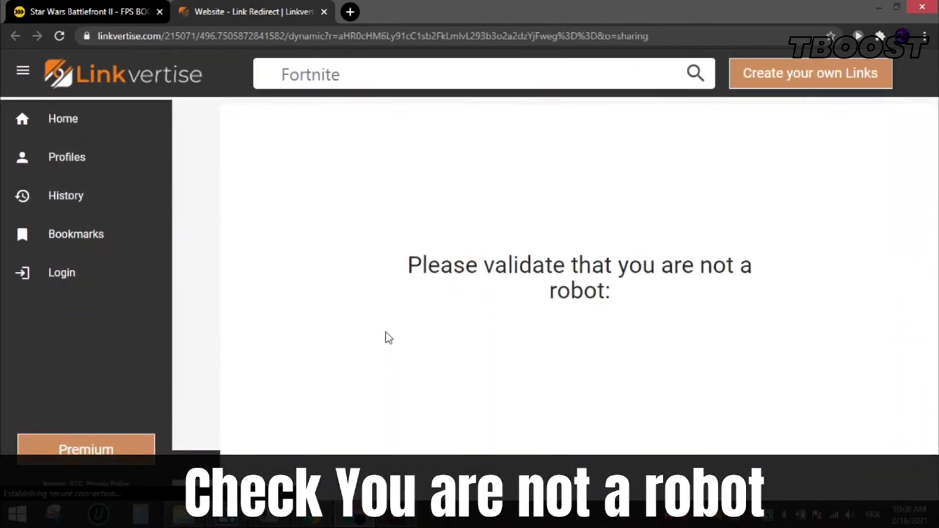
# Pass the reCAPTCHA robot check and choose Free Access with Ads.
pyautogui.click(488, 337)
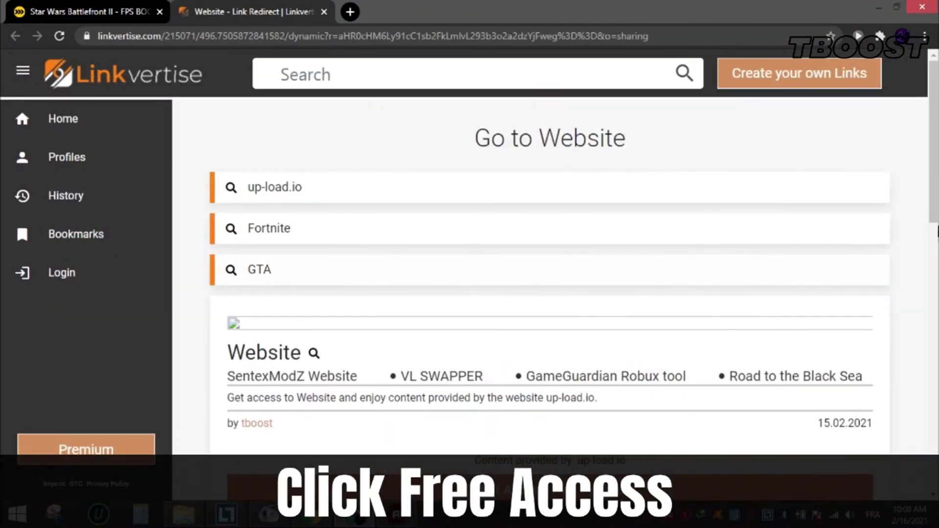
pyautogui.scroll(-3, 549, 299)
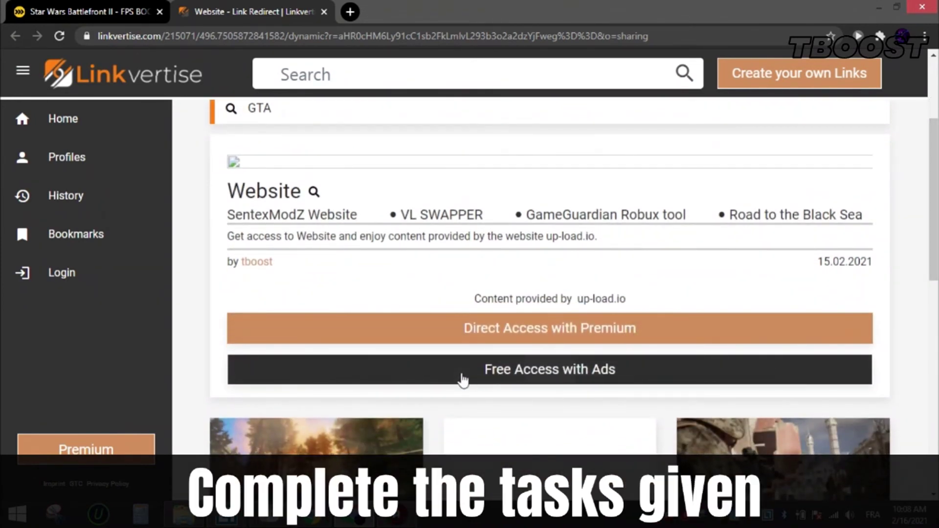
pyautogui.click(511, 379)
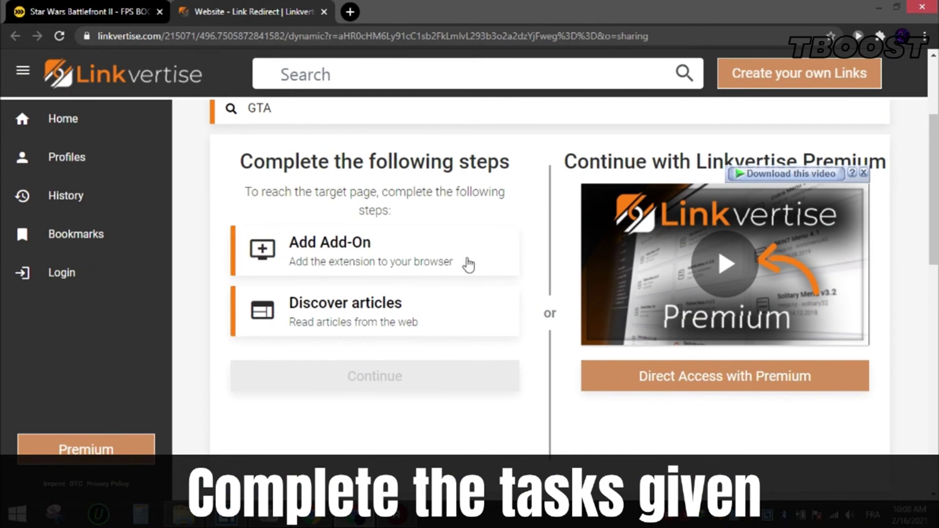
# Complete the Add Add-On and Discover articles tasks, then continue to up-load.io.
pyautogui.click(412, 240)
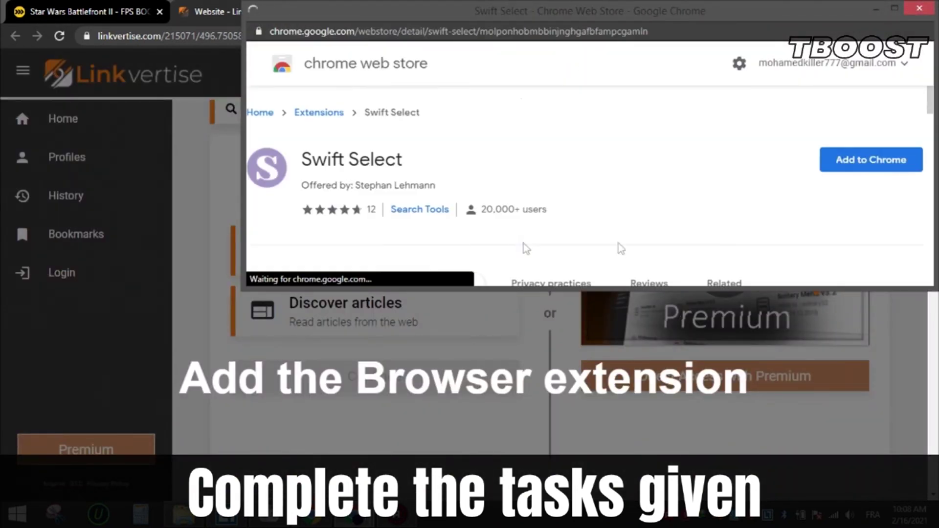
pyautogui.click(853, 164)
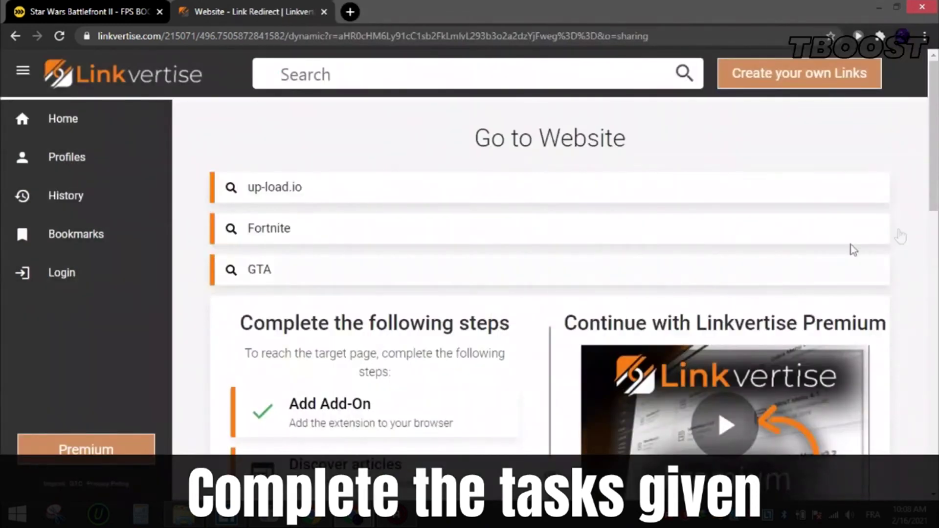
pyautogui.scroll(-4, 853, 250)
pyautogui.click(399, 303)
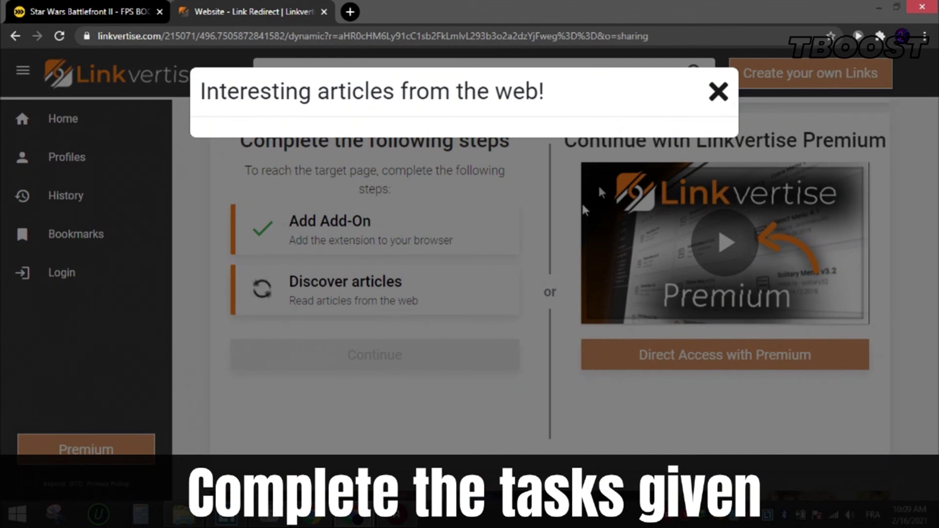
pyautogui.click(717, 93)
pyautogui.click(717, 94)
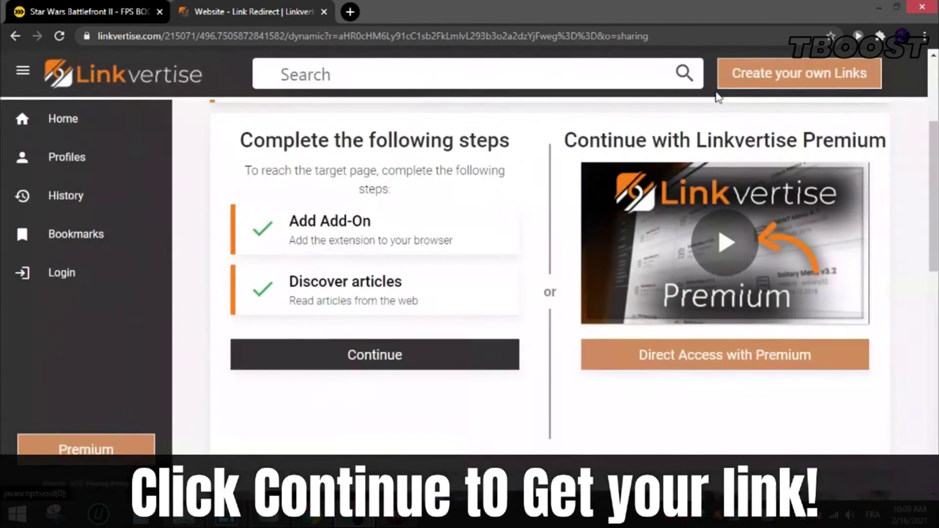
pyautogui.click(451, 357)
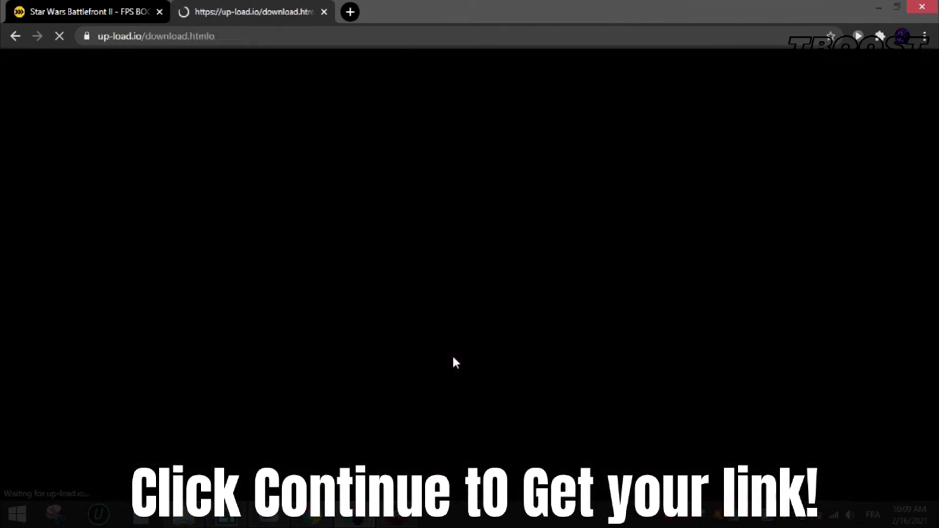